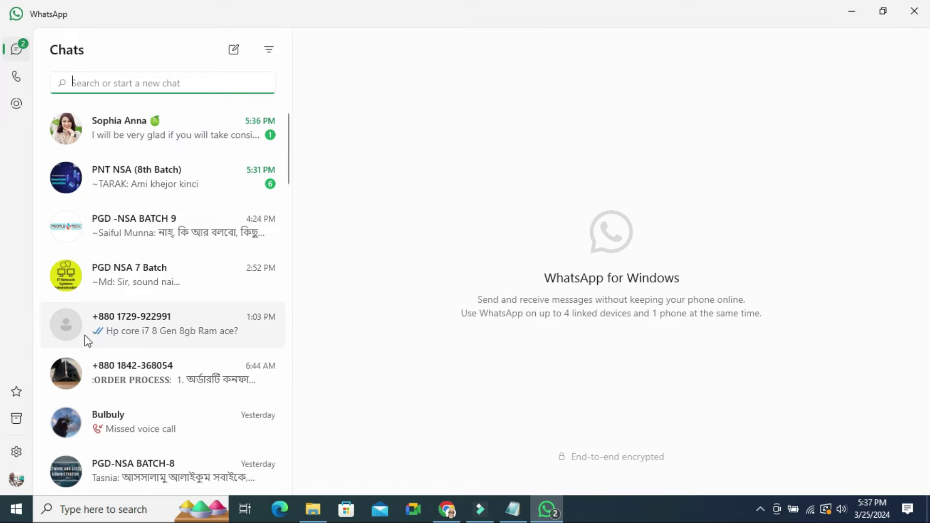
Open WhatsApp Settings from the sidebar gear to reach the General page.
left_click(16, 451)
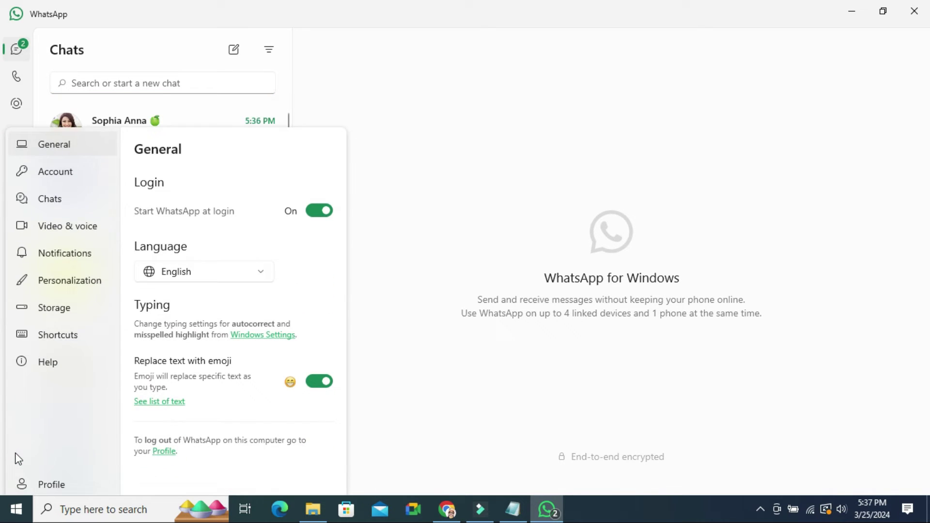
Switch Settings to the Chats page with archive, clear and delete options.
left_click(81, 189)
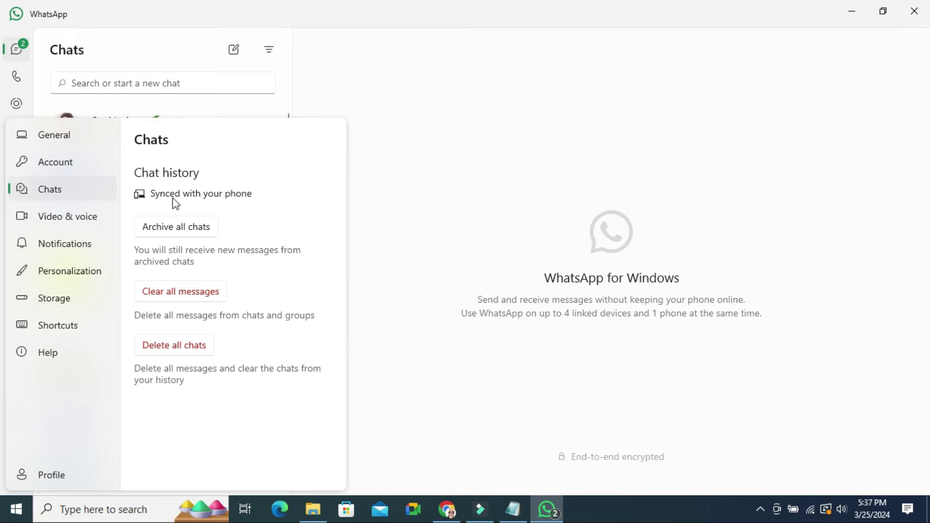